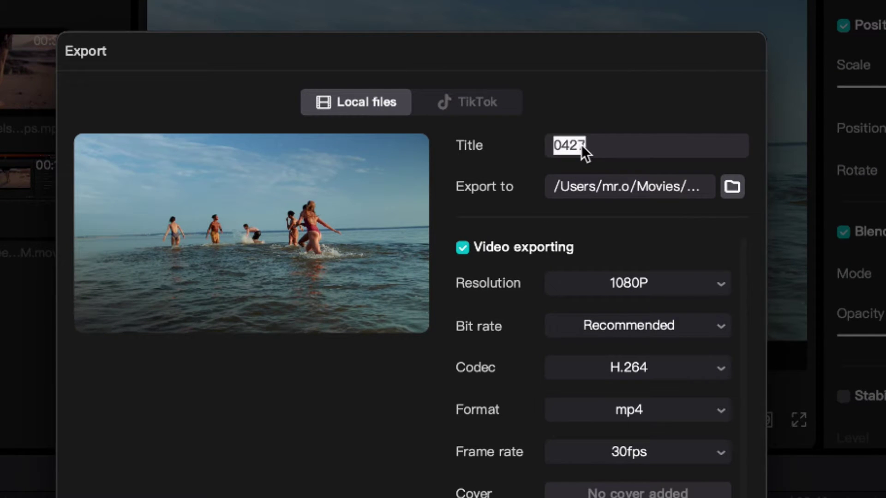
{"action": "type", "text": "New Video"}
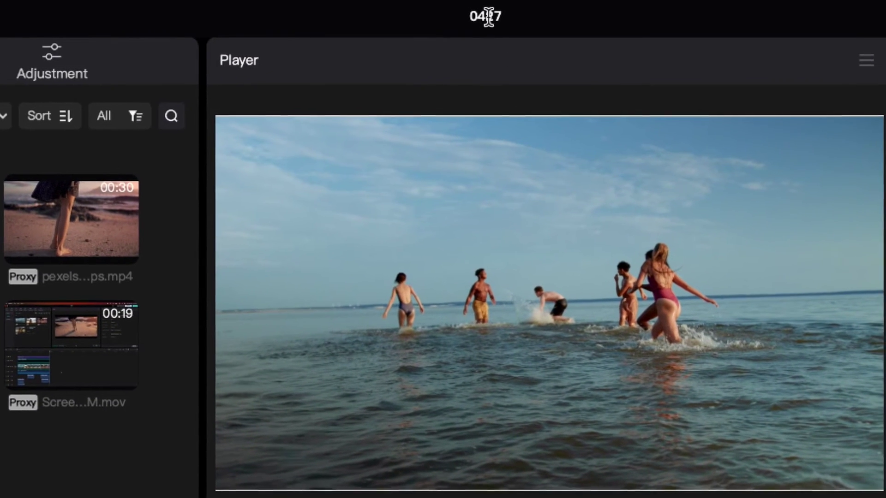
Put the project title 0427 into rename mode.
{"action": "double_click", "coordinate": [487, 17]}
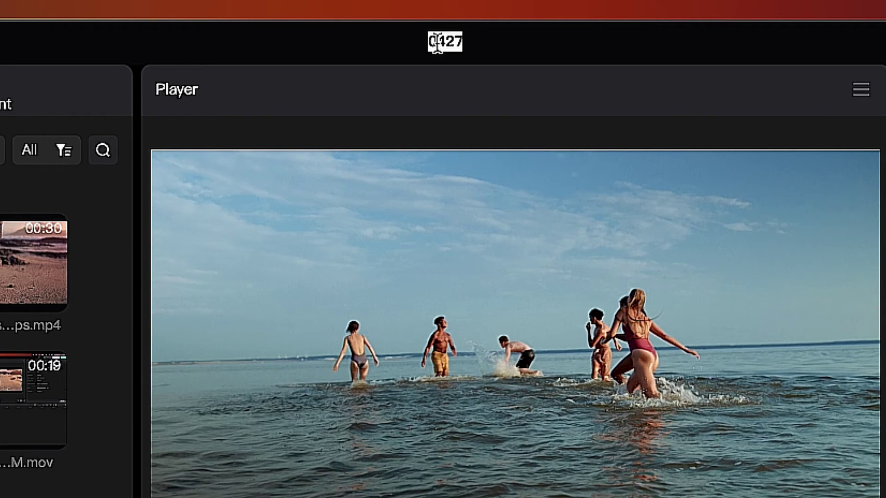
{"action": "type", "text": "jsnjvnsj"}
Replace the project title text with 'NEW Video' and commit it.
{"action": "key", "text": "ctrl+a"}
{"action": "type", "text": "N"}
{"action": "type", "text": "EW V"}
{"action": "type", "text": "ideo"}
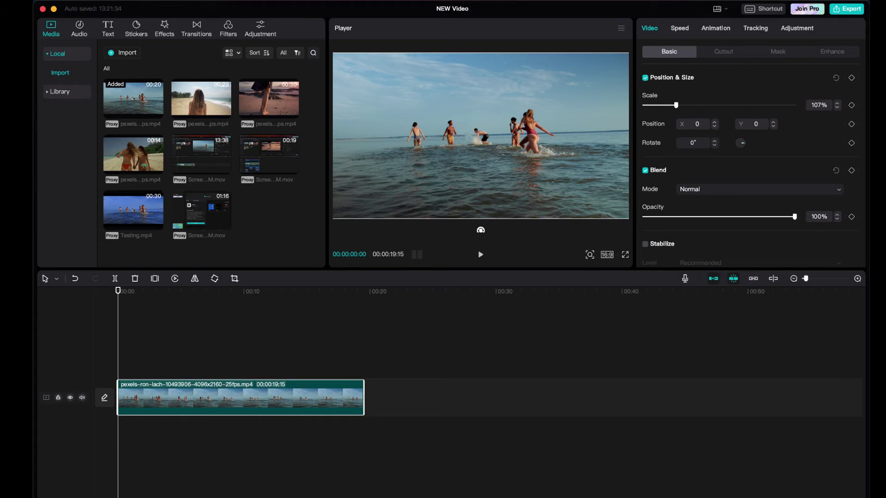
{"action": "key", "text": "Return"}
Bring up the Export dialog, titled NEW Video, with 1080p H.264 MP4 at 30fps.
{"action": "left_click", "coordinate": [845, 9]}
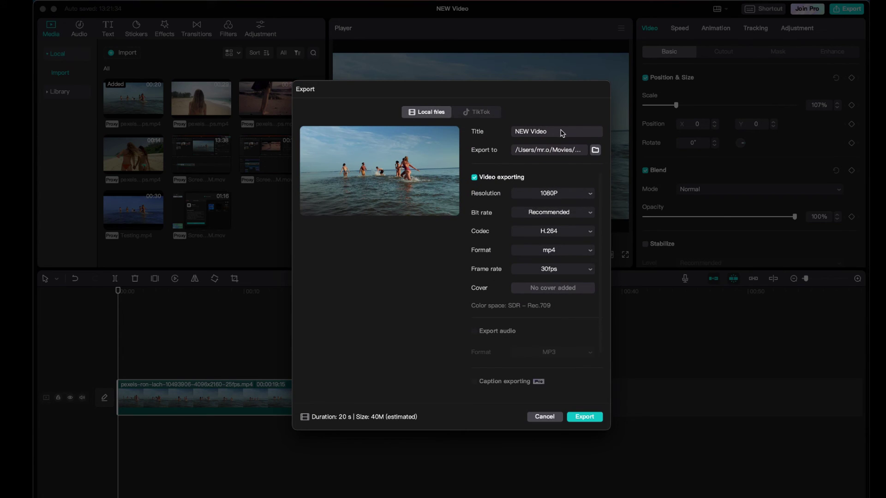